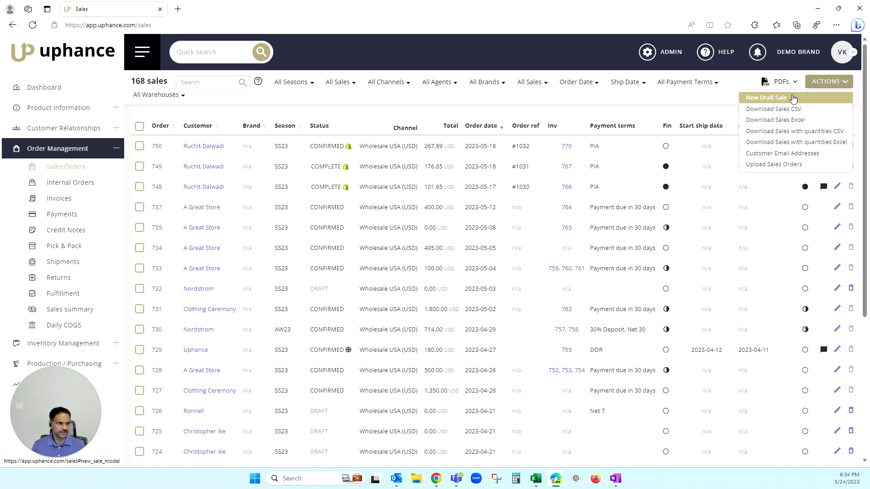
- Create a new draft sale for the existing customer Clothing Ceremony
left_click(798, 96)
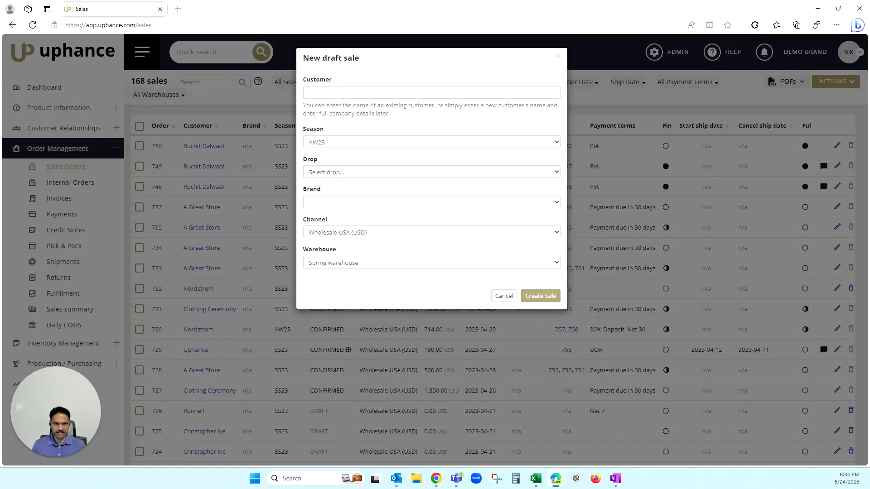
type("cloth")
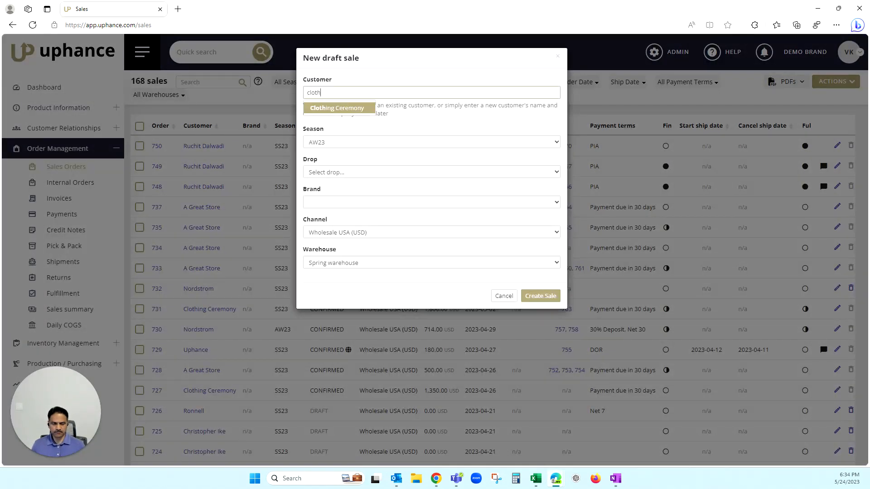
key("Return")
left_click(541, 296)
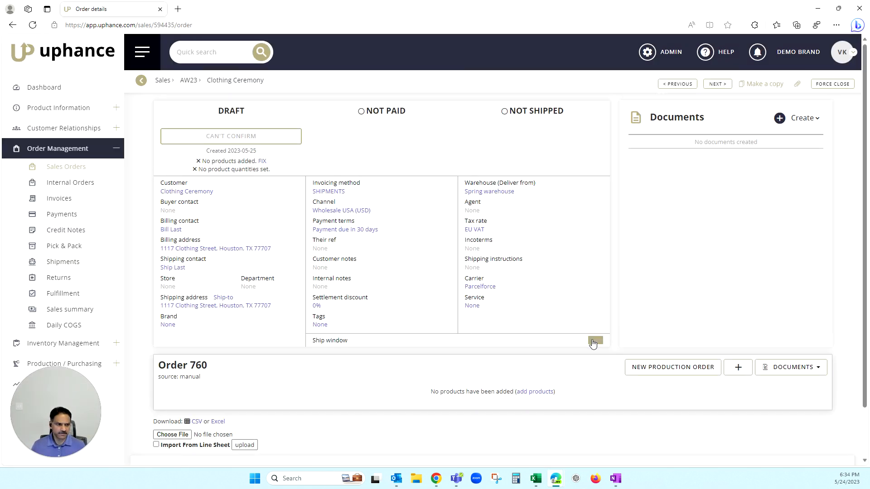
- Begin adding products to the order, setting the blue Alice Dress to quantity 5 in sizes XS, S, M and L
left_click(743, 371)
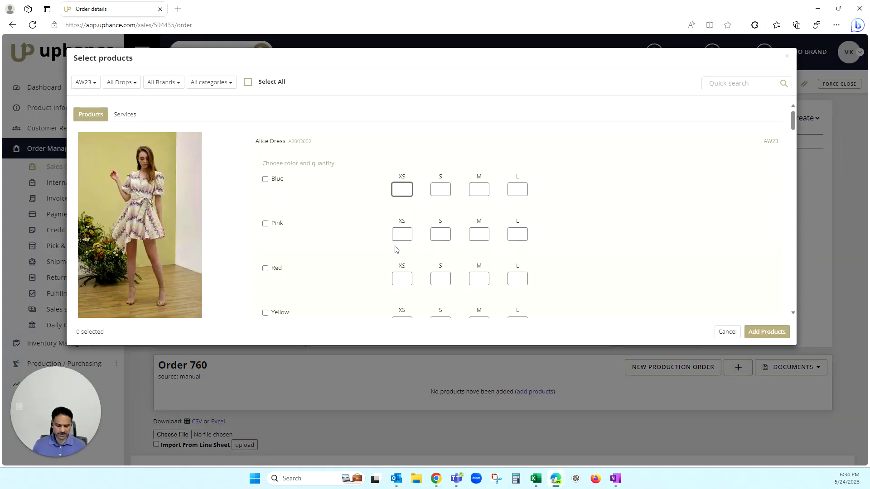
key("Tab")
type("5")
key("Tab")
type("5")
key("Tab")
type("5")
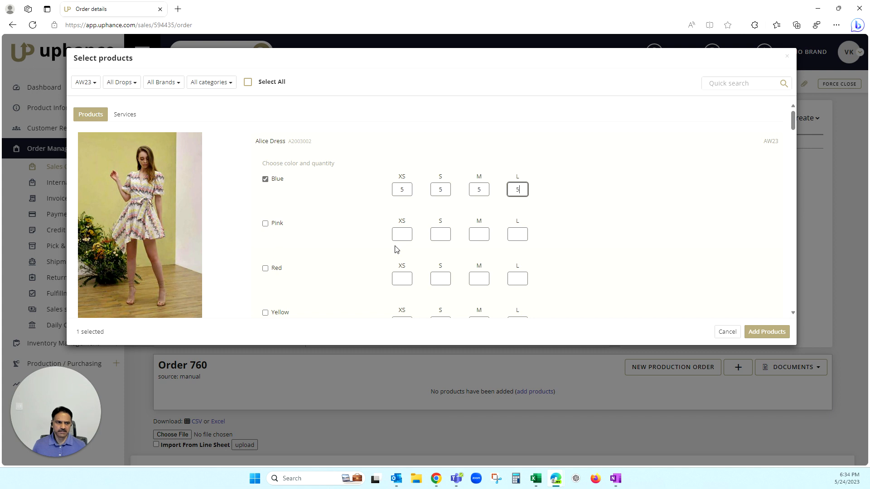
- Set the pink Alice Dress to quantity 5 in each size from XS to L
key("Tab")
key("Tab")
type("5")
key("Tab")
type("5")
key("Tab")
type("5")
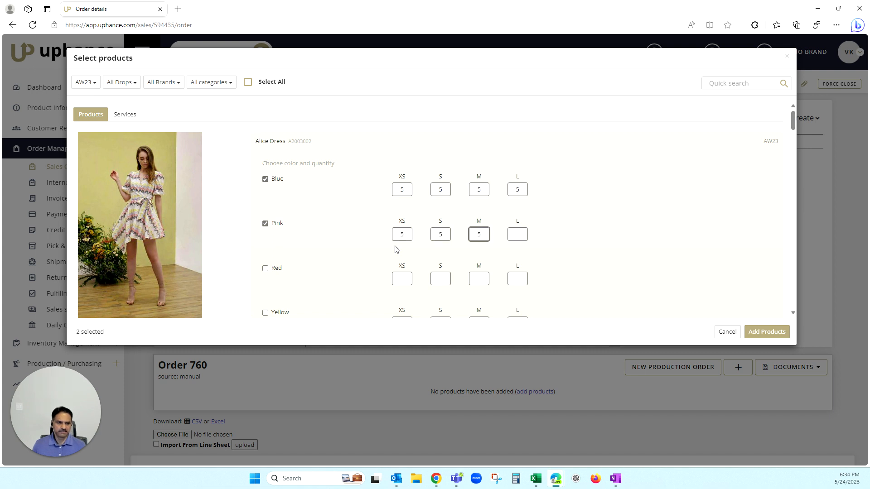
key("Tab")
type("5")
- Set the red Alice Dress to quantity 5 in each size from XS to L
key("Tab")
key("Tab")
type("5")
key("Tab")
type("5")
key("Tab")
type("5")
key("Tab")
type("5")
- Set the yellow Alice Dress to quantity 5 in each size from XS to L
key("Tab")
key("Tab")
type("5")
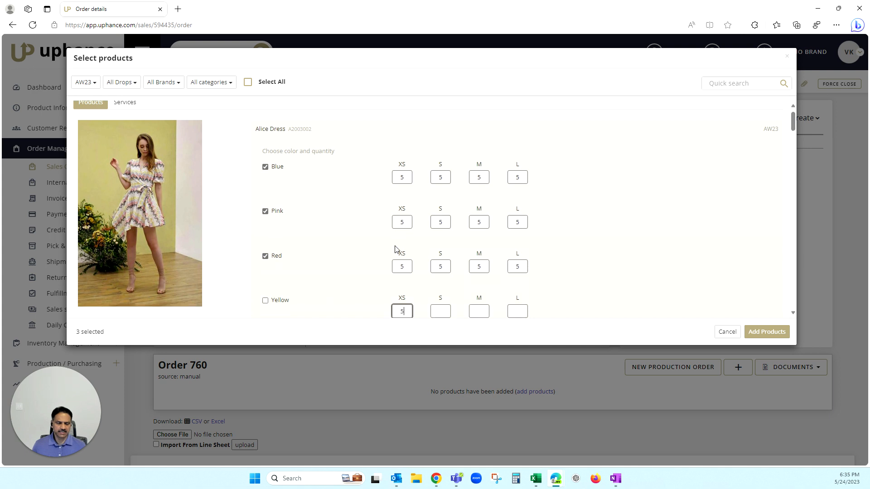
key("Tab")
type("5")
key("Tab")
type("5")
key("Tab")
type("5")
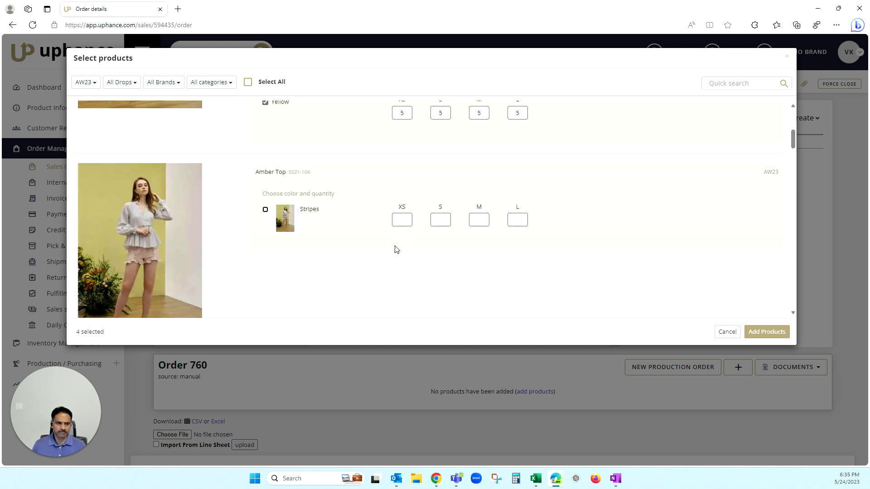
- Set the Stripes Amber Top to quantity 5 in every size and add all selected products to the order
key("Tab")
key("Tab")
type("5")
key("Tab")
type("5")
key("Tab")
type("5")
key("Tab")
type("5")
left_click(766, 332)
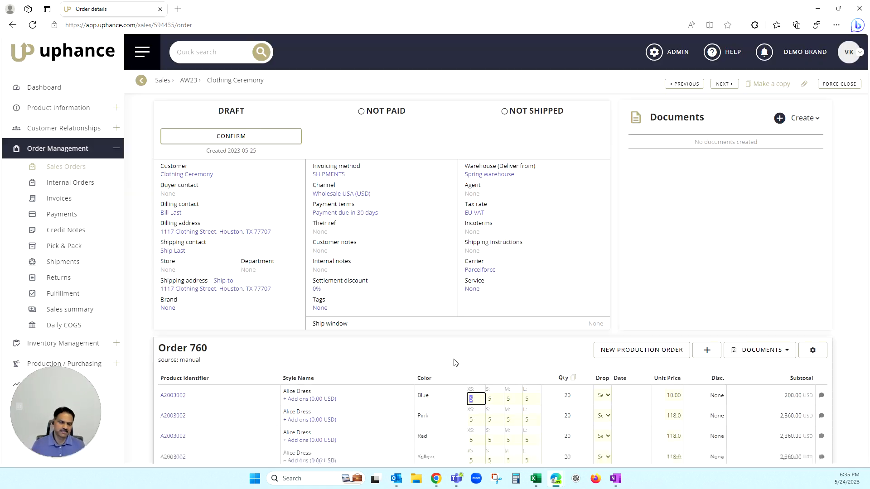
- Open the Amber Top and Alice Dress product pages in separate browser tabs and save the order's line items
scroll(326, 407, "down", 3)
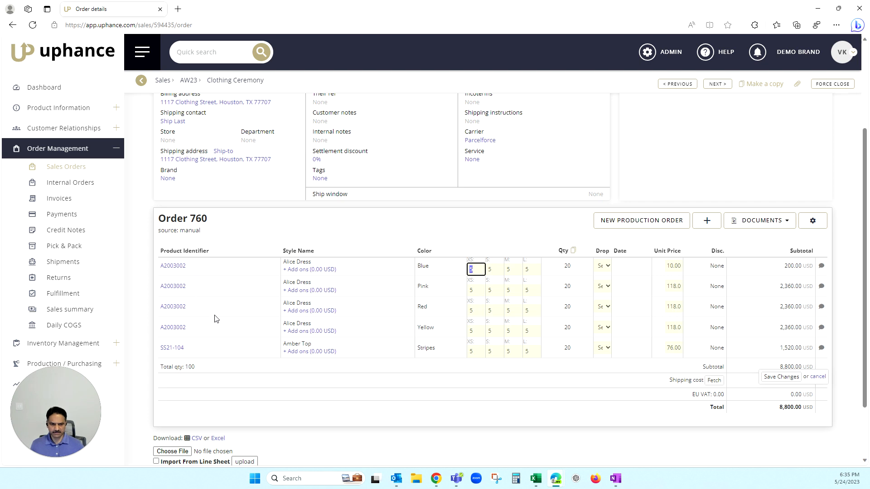
right_click(178, 348)
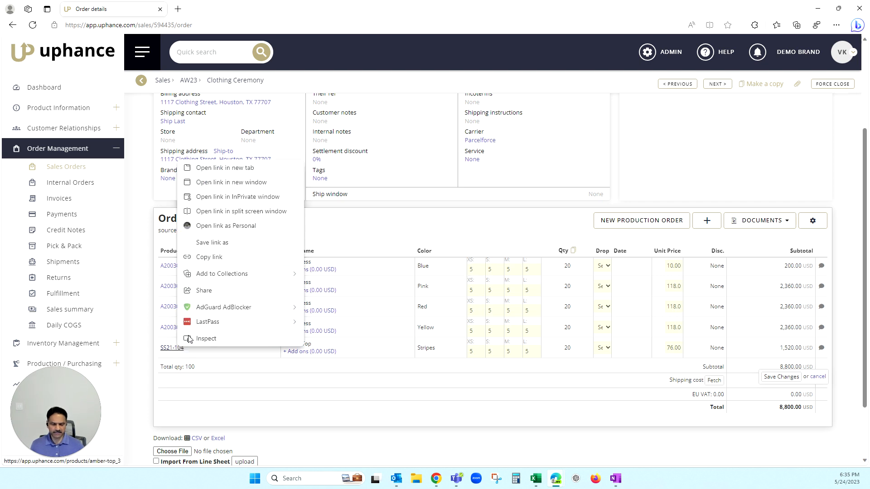
left_click(243, 169)
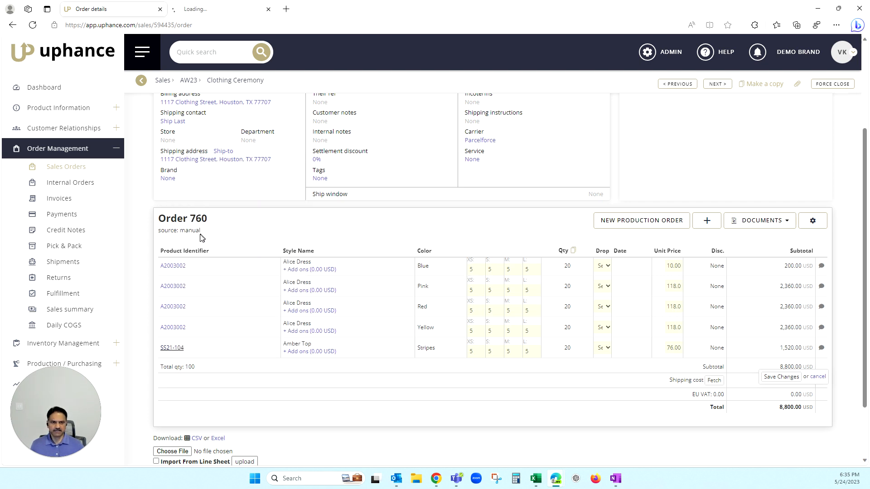
right_click(171, 268)
left_click(208, 277)
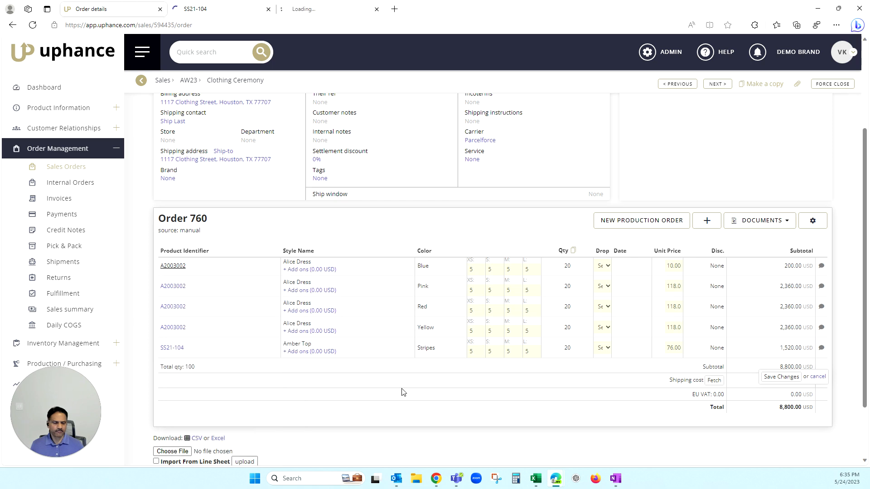
left_click(780, 377)
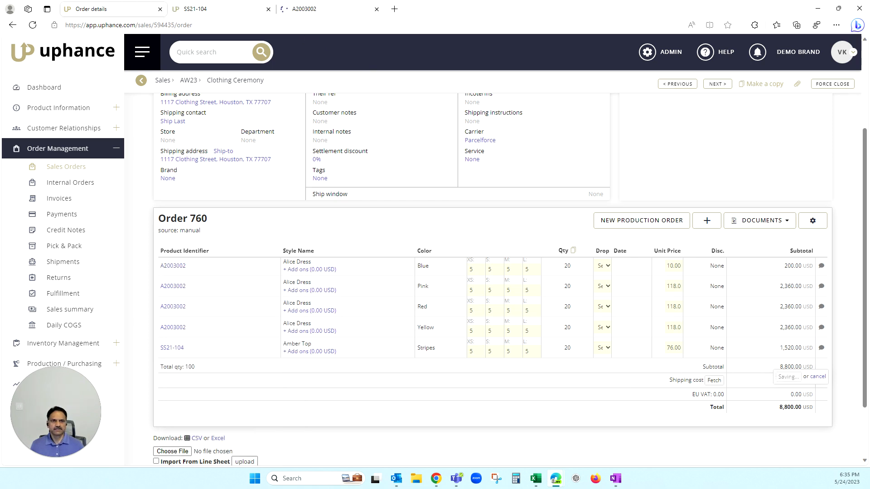
- Check the manufacturers assigned to the Amber Top and the Alice Dress, and close both product pages
left_click(228, 13)
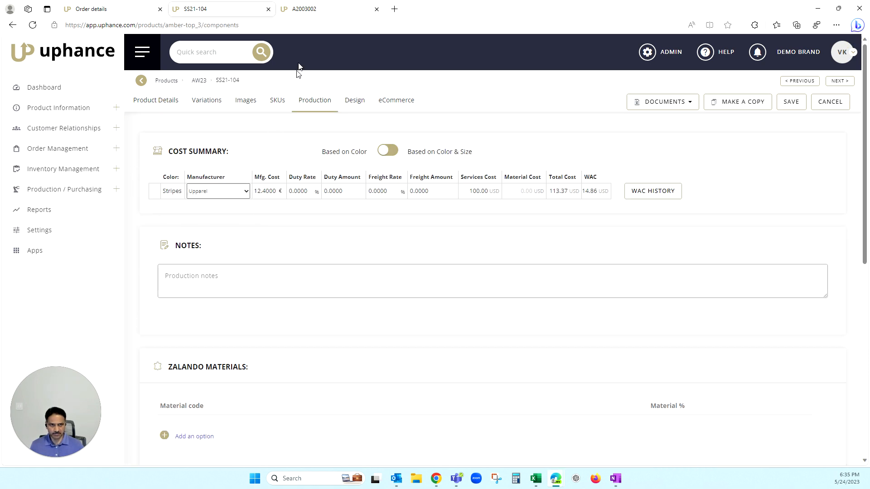
left_click(324, 13)
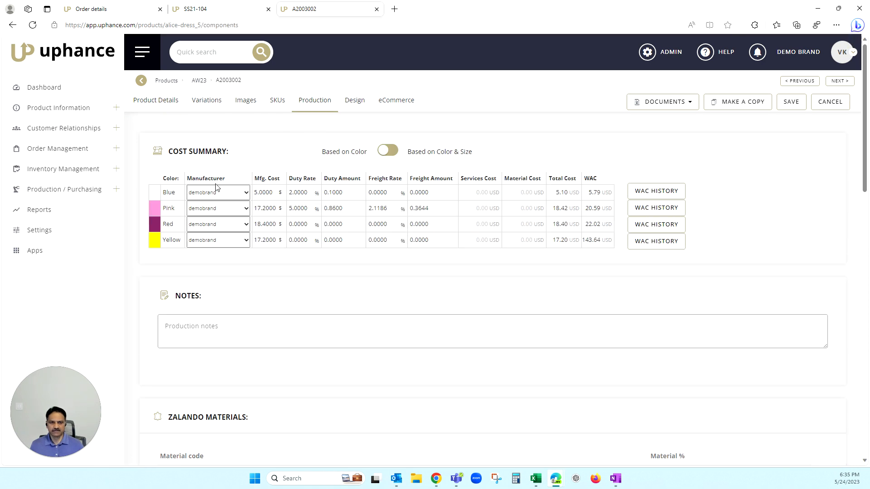
left_click(268, 9)
left_click(268, 9)
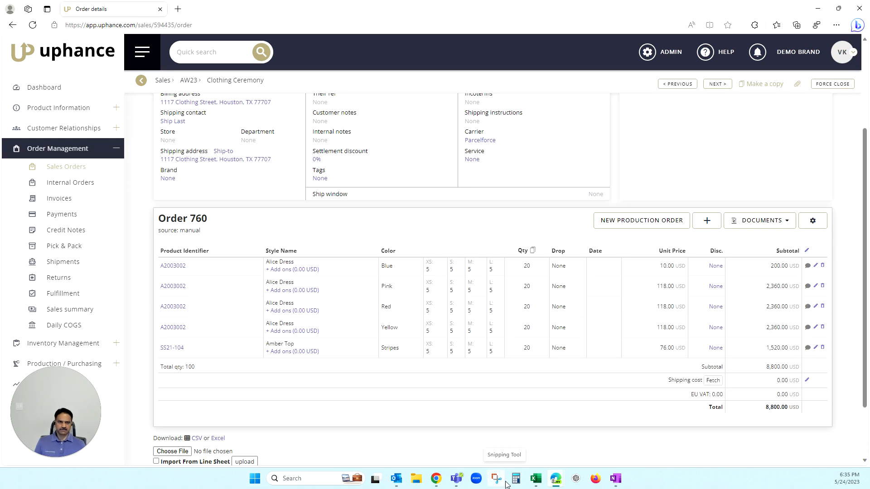
- Confirm the Clothing Ceremony sales order and create a new production order from it, shipping to My warehouse
scroll(201, 91, "up", 3)
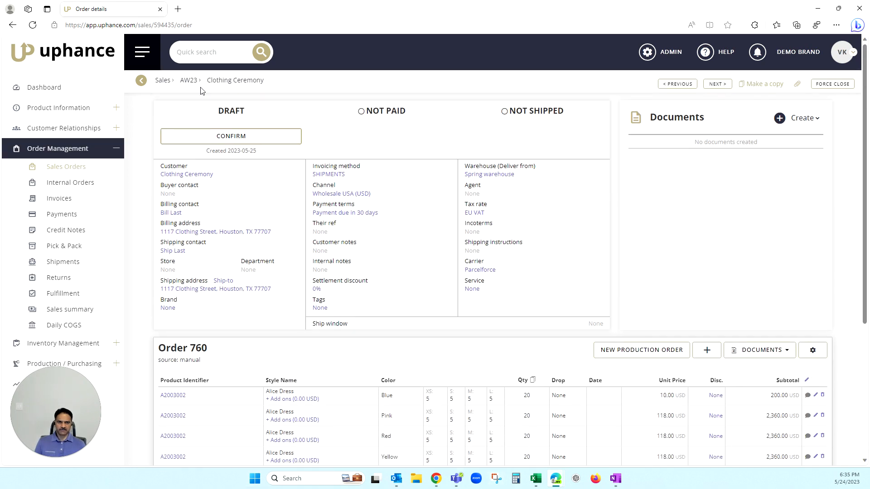
left_click(243, 142)
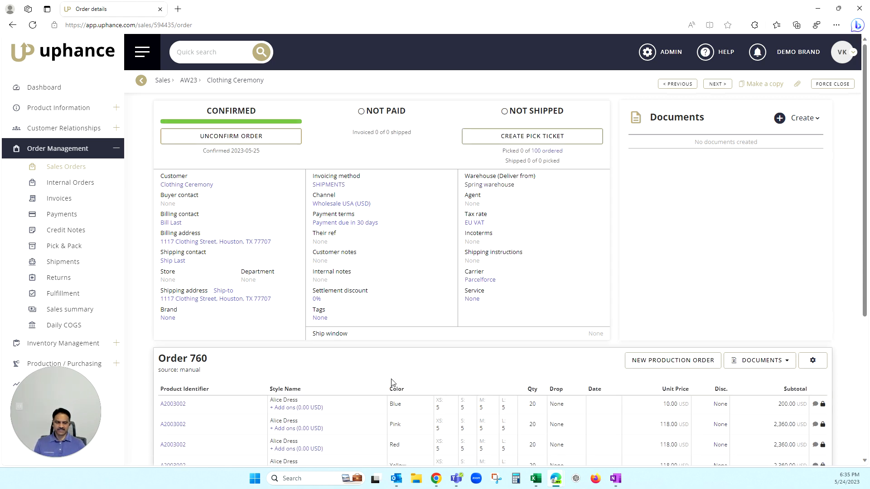
scroll(393, 383, "down", 2)
left_click(672, 264)
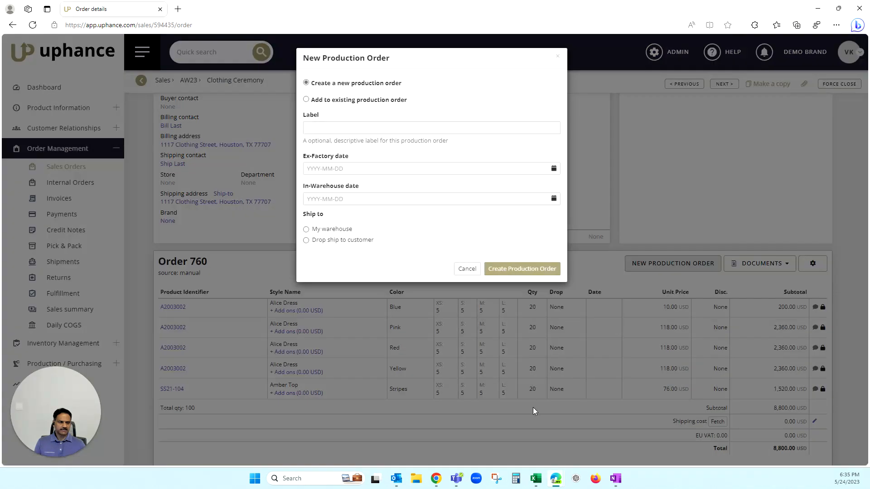
left_click(322, 229)
left_click(526, 271)
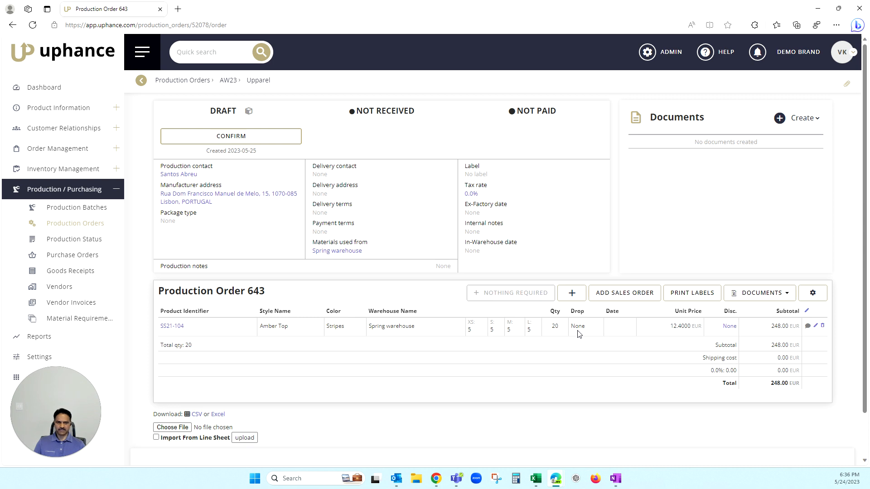
- Preview the Compact Order document of the Upparel production order and inspect its email form without sending it
left_click(750, 294)
left_click(707, 310)
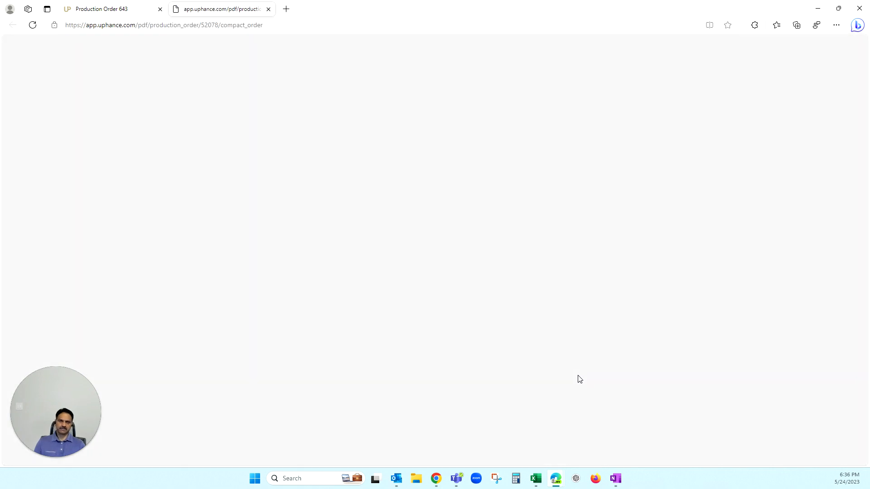
left_click(128, 8)
left_click(777, 295)
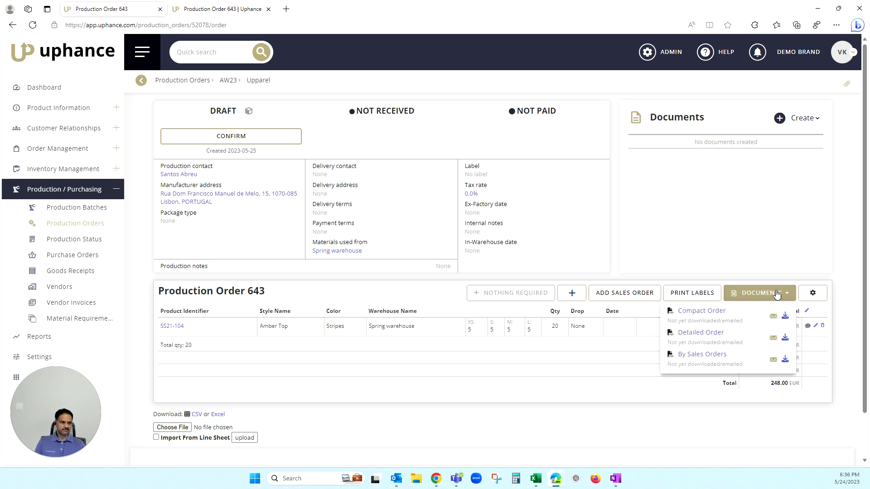
left_click(773, 316)
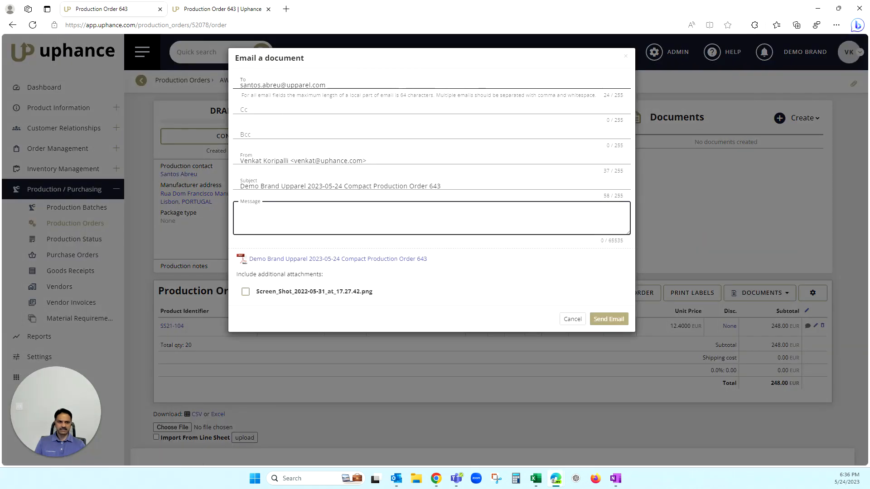
left_click(573, 320)
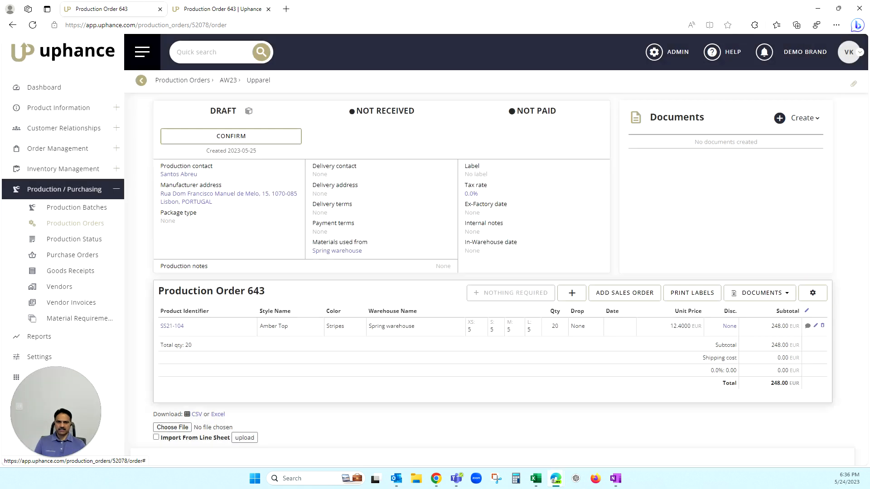
- Open the production orders list and check which sales order the two newest production orders are linked to
left_click(77, 224)
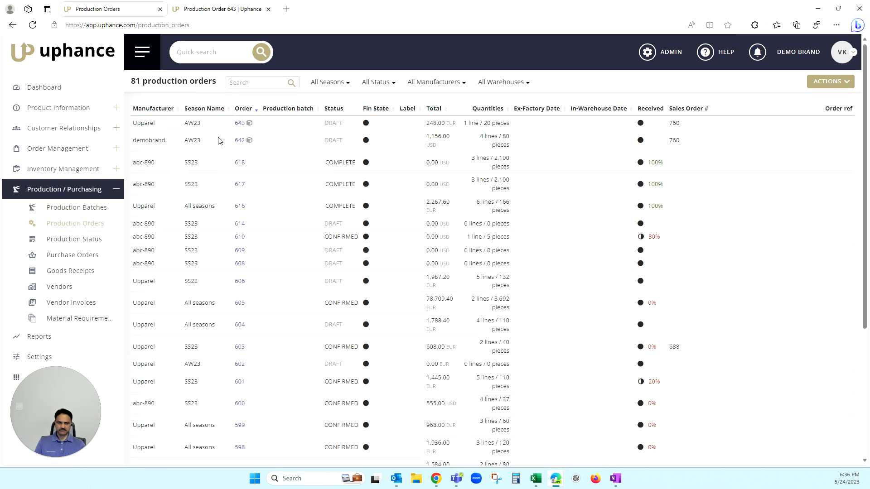
mouse_move(251, 143)
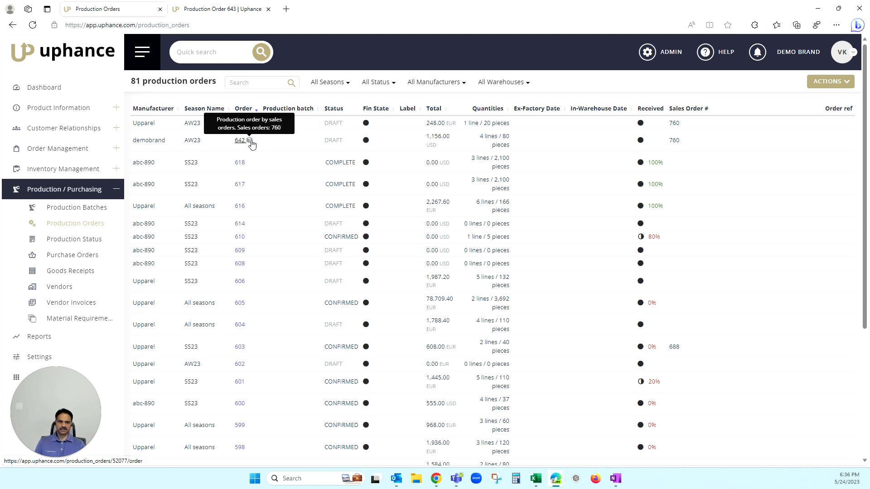
mouse_move(252, 126)
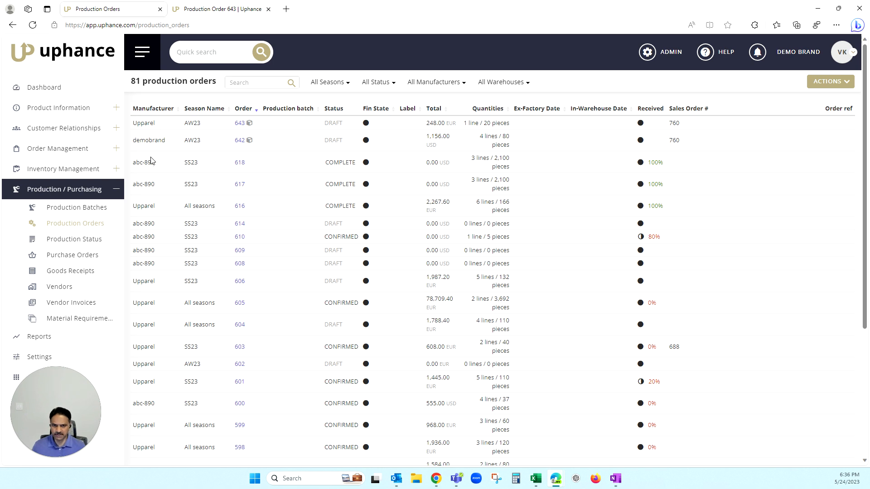
- Open production batch 503 and review its products, materials and services, and purchase order breakdown, including demobrand's lines
left_click(82, 213)
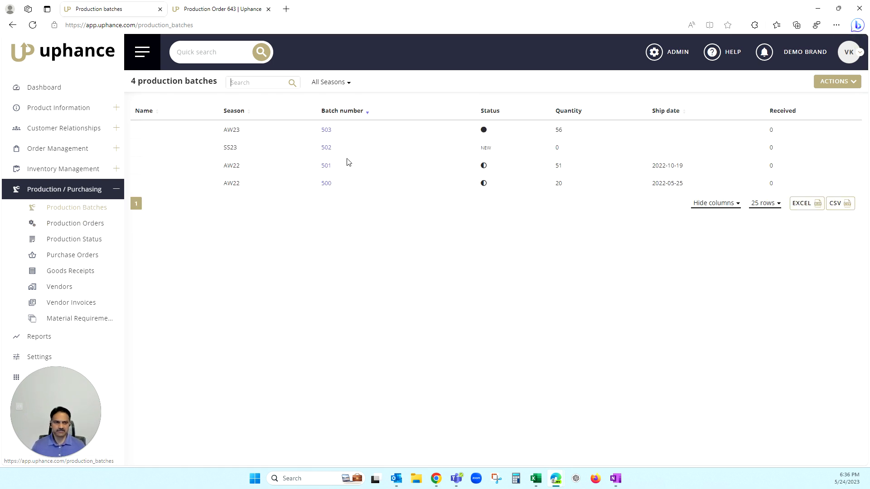
left_click(326, 130)
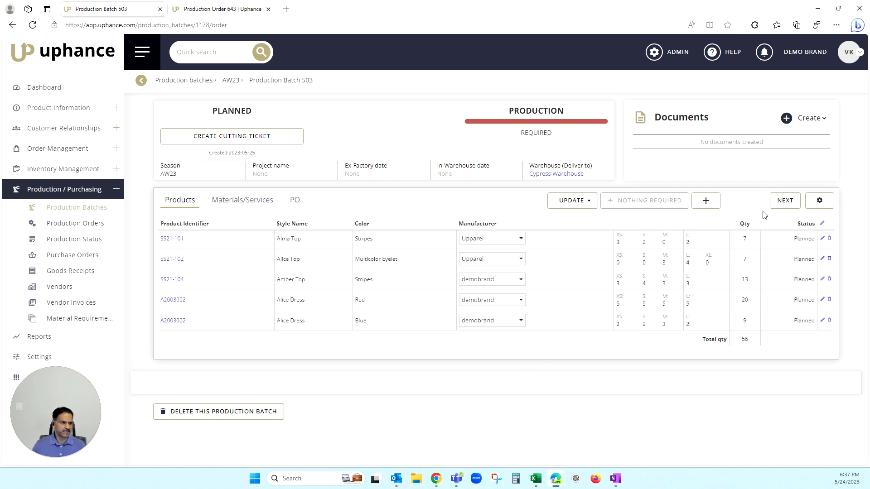
left_click(789, 204)
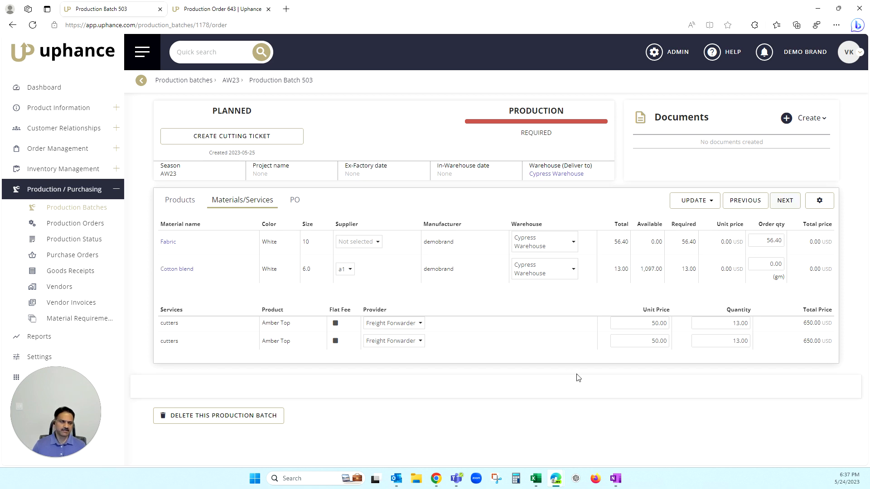
left_click(785, 200)
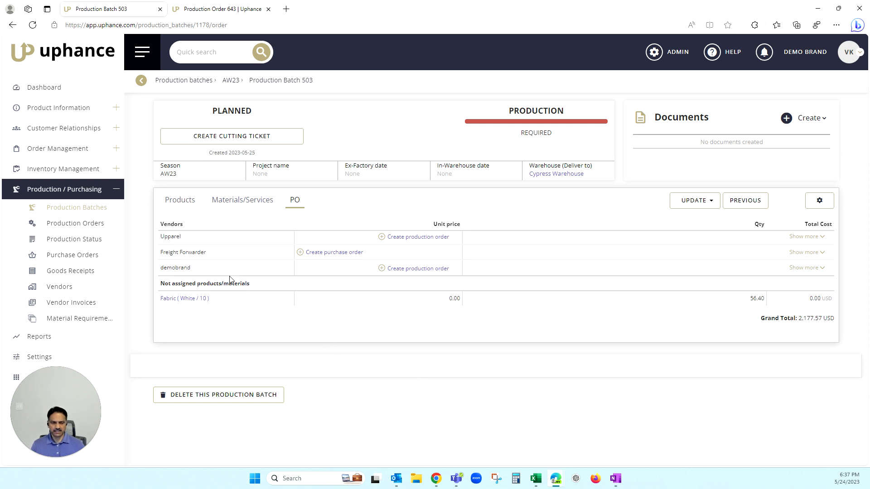
left_click(804, 268)
scroll(507, 342, "down", 3)
scroll(508, 342, "up", 3)
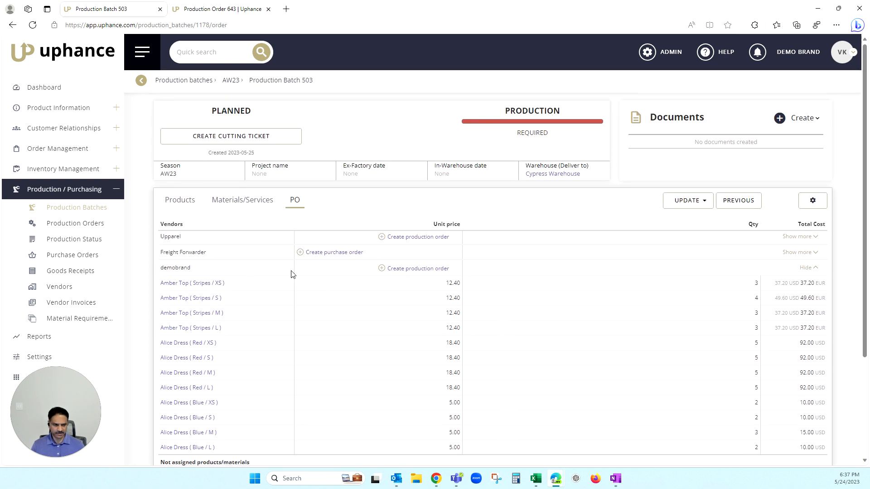
- Create production orders for the vendors demobrand and Upparel from production batch 503
left_click(419, 270)
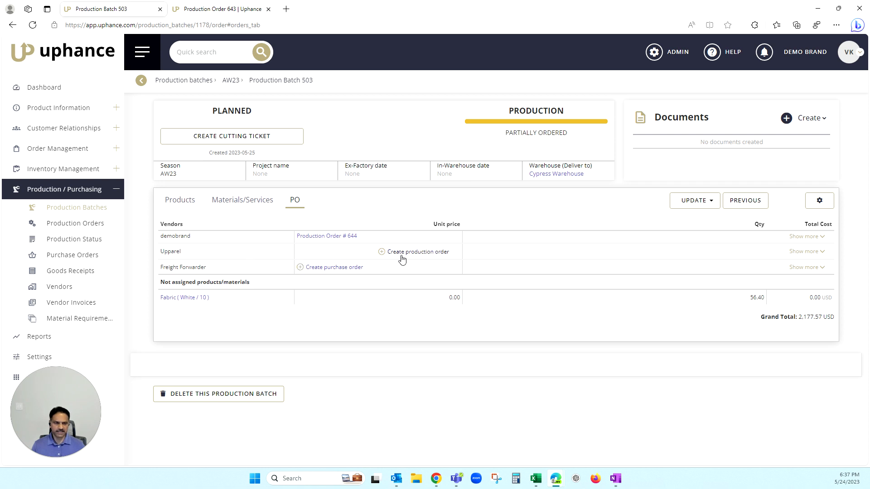
left_click(810, 237)
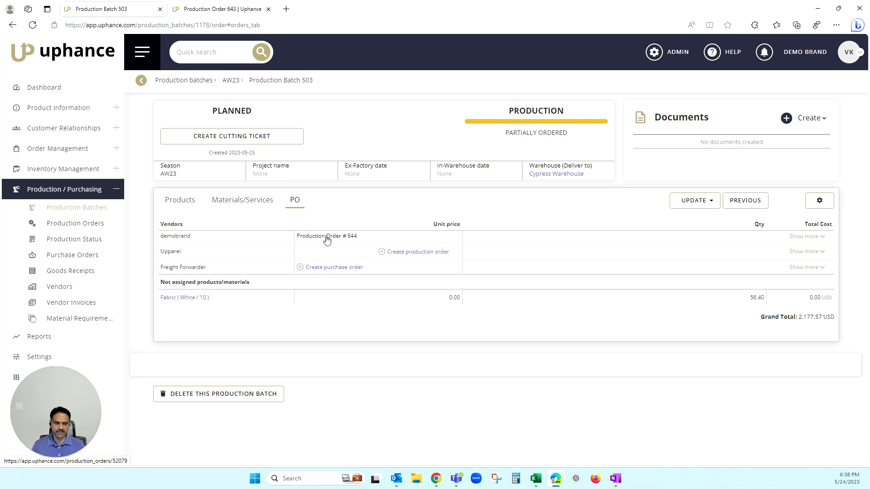
left_click(420, 253)
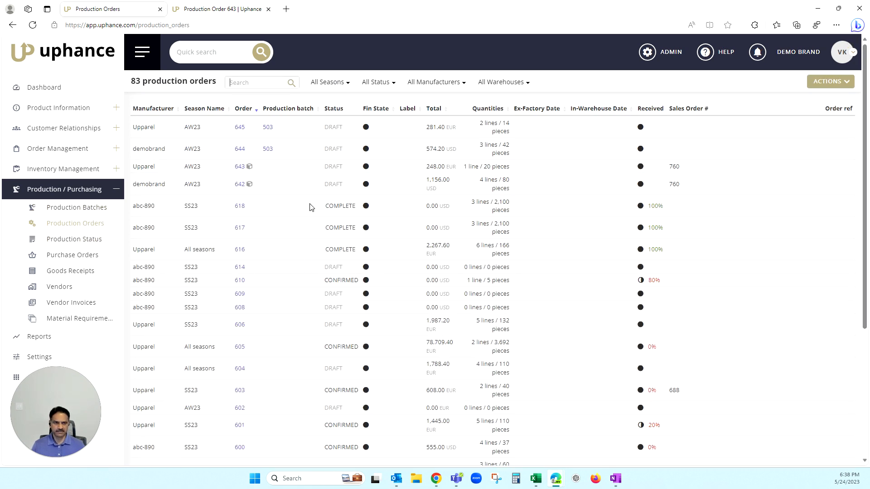
- Compare the production batch and sales order links of the newest demobrand and Upparel production orders
left_click(243, 151)
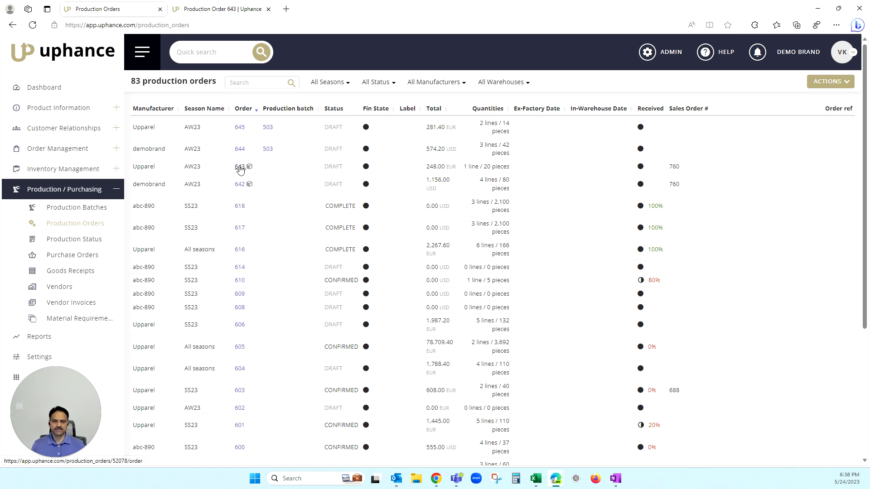
mouse_move(252, 188)
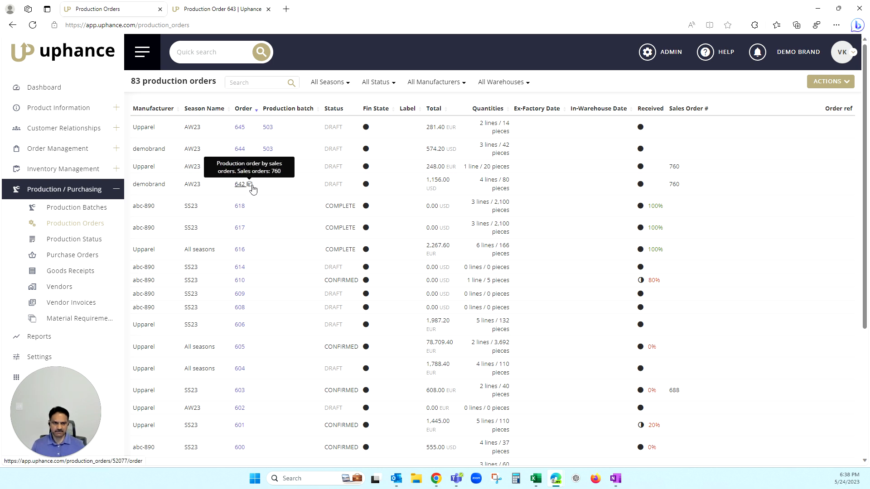